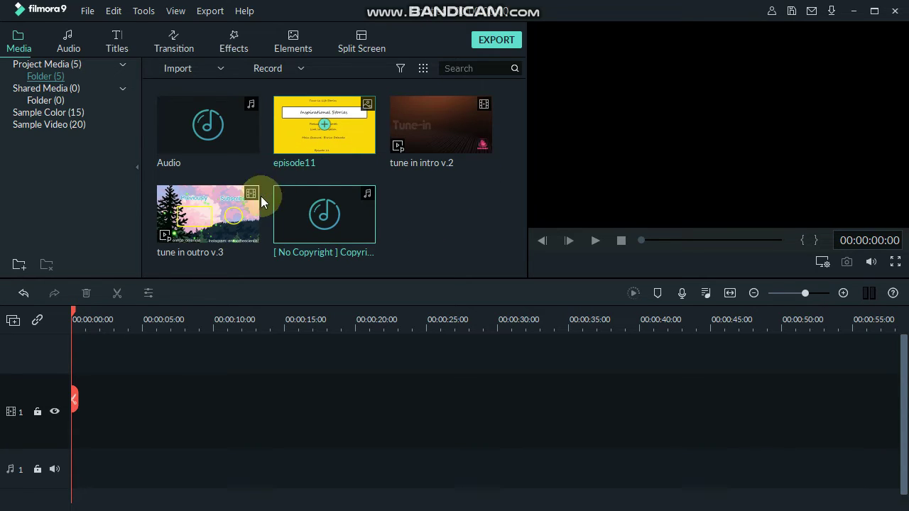
Step: Place tune in intro v.2 at the start of video track 1, match the project to 1280 x 720 30fps, and preview it
left_click_drag(425, 131, 66, 416)
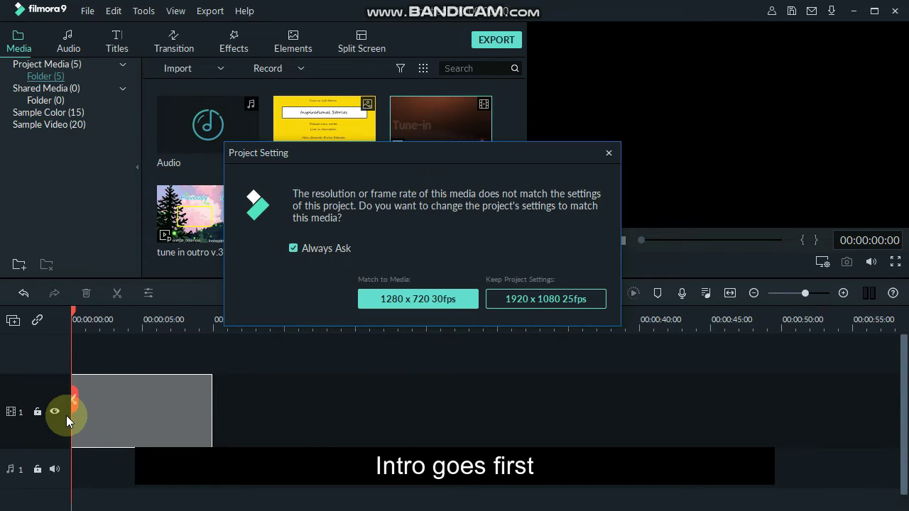
left_click(403, 304)
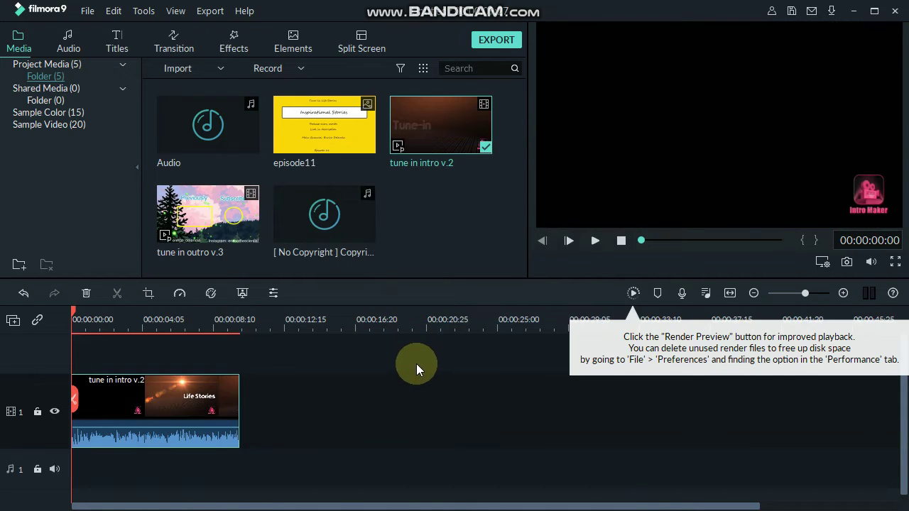
left_click(598, 240)
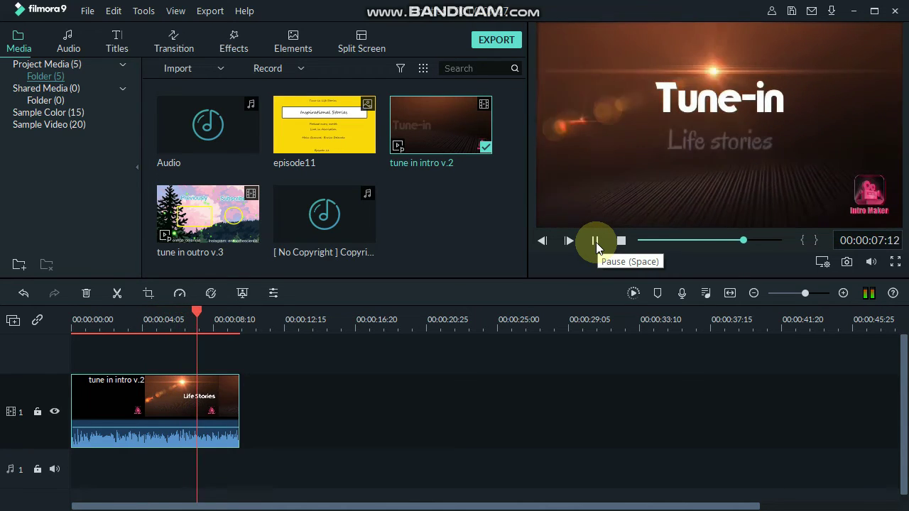
left_click(596, 242)
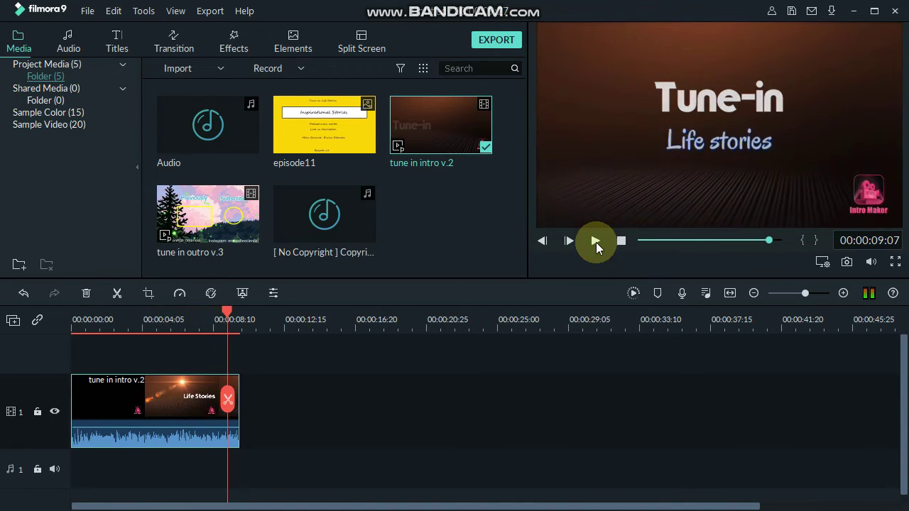
Step: Place the episode11 image right after the intro on video track 1 and the Audio clip beneath its start on audio track 1
left_click(314, 144)
left_click_drag(314, 144, 251, 402)
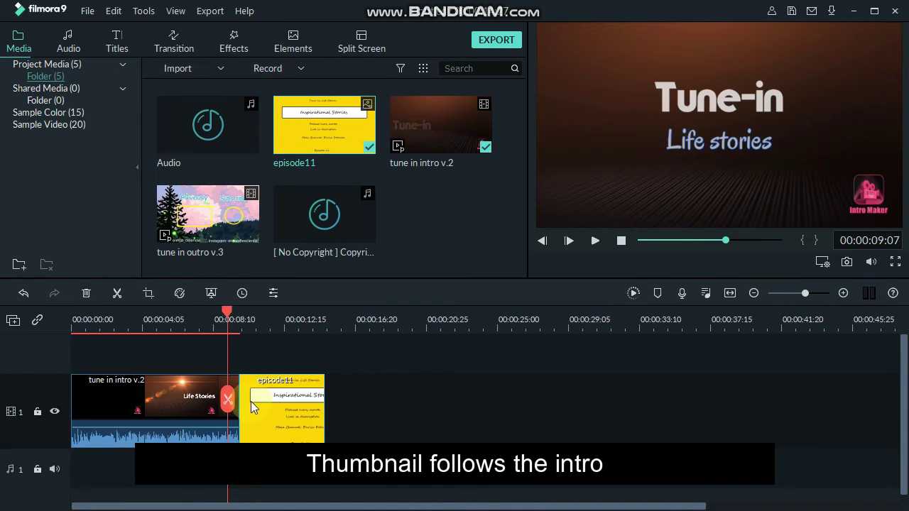
left_click(284, 320)
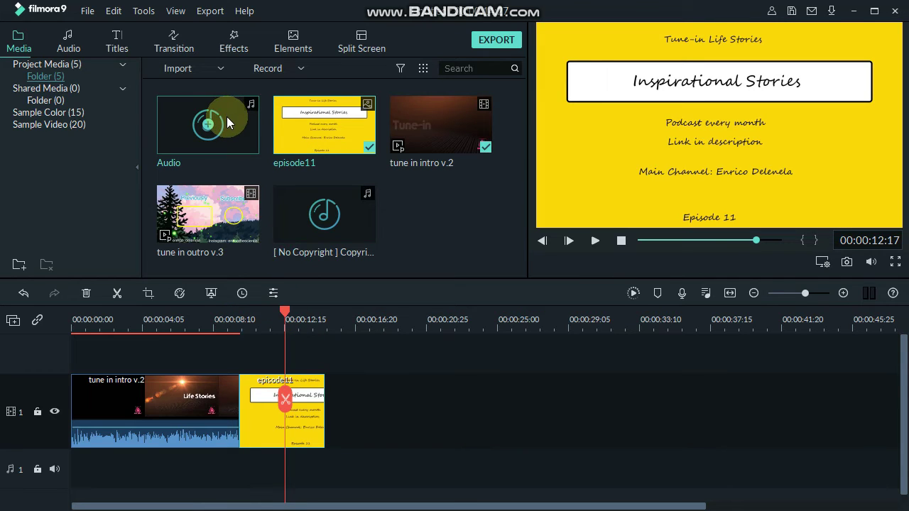
left_click_drag(226, 122, 246, 457)
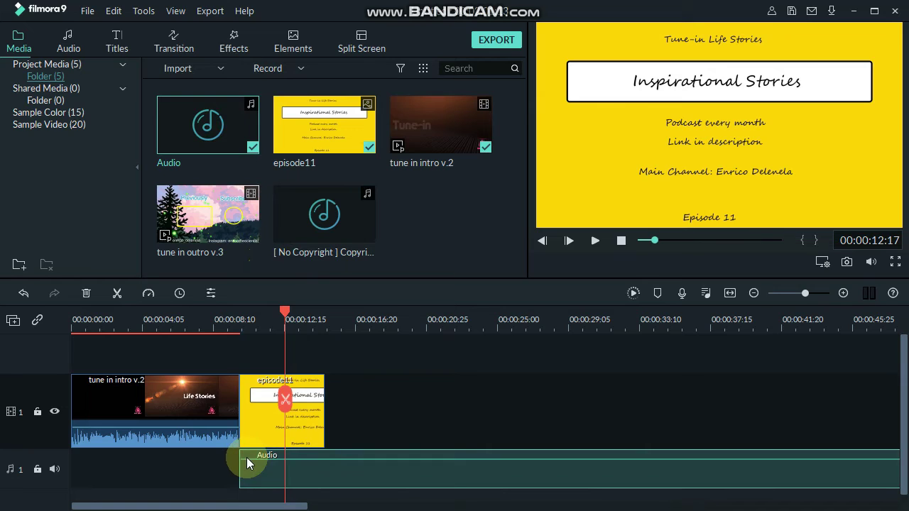
Step: Add a second audio track to the timeline for background music
left_click(13, 323)
left_click(33, 349)
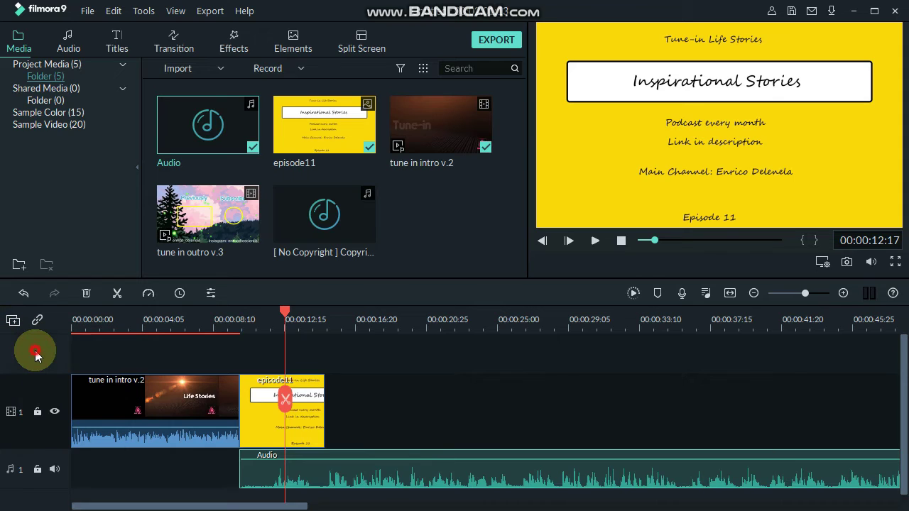
scroll(325, 462, "down", 2)
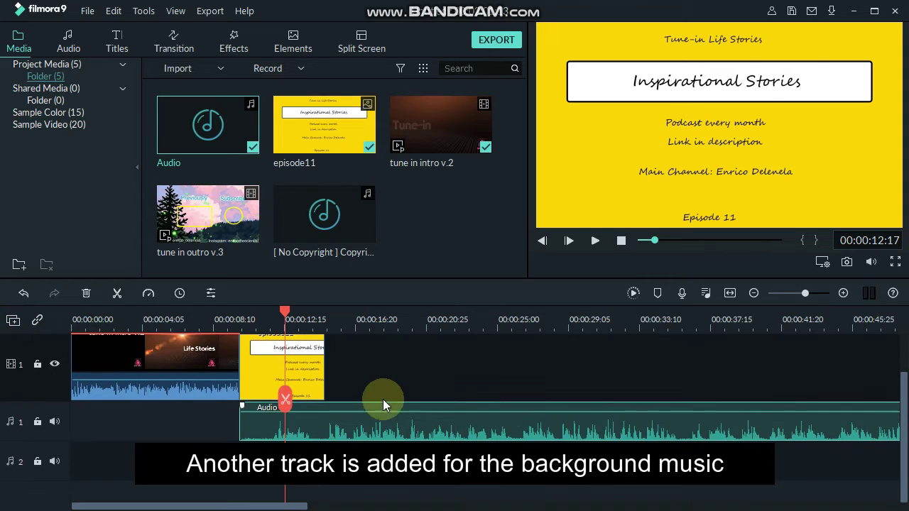
Step: Extend the episode11 image on video track 1 until it ends together with the Audio clip
left_click_drag(234, 504, 267, 504)
left_click(202, 375)
left_click_drag(207, 374, 502, 377)
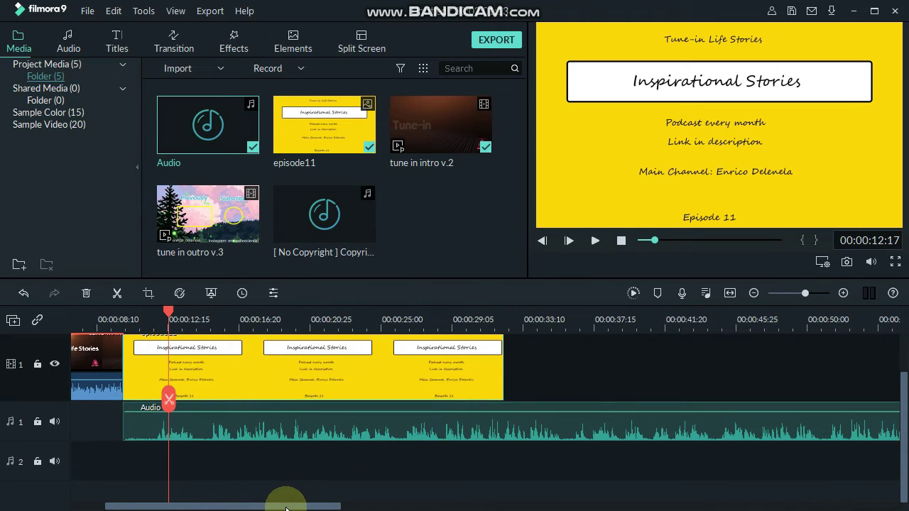
left_click_drag(284, 505, 387, 500)
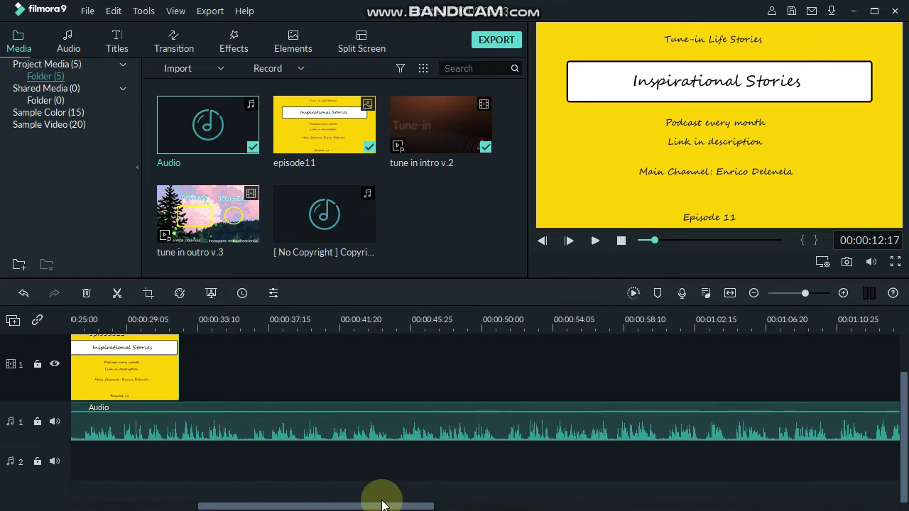
left_click_drag(162, 371, 693, 381)
left_click_drag(384, 502, 510, 500)
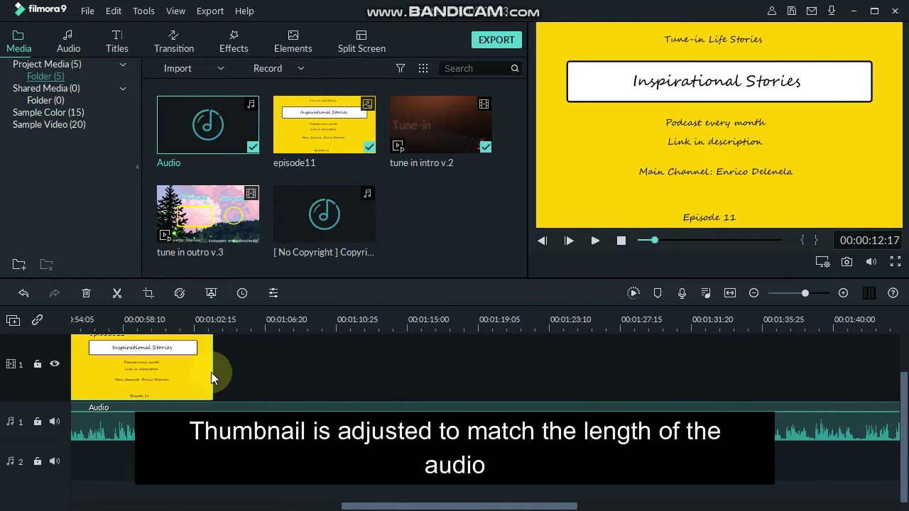
left_click_drag(215, 373, 720, 371)
left_click_drag(532, 504, 678, 506)
left_click_drag(319, 365, 796, 369)
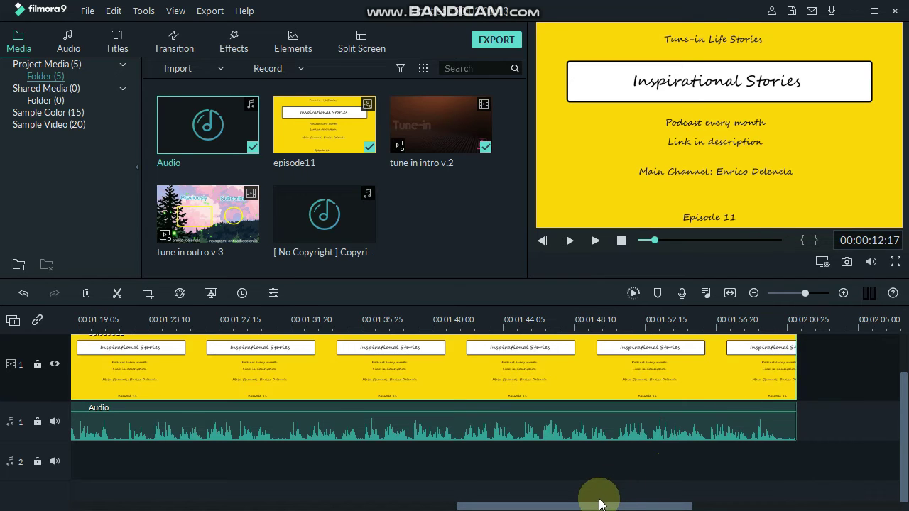
Step: Place the No Copyright piano music on audio track 2, starting at the beginning of the episode11 image
left_click_drag(588, 500, 162, 482)
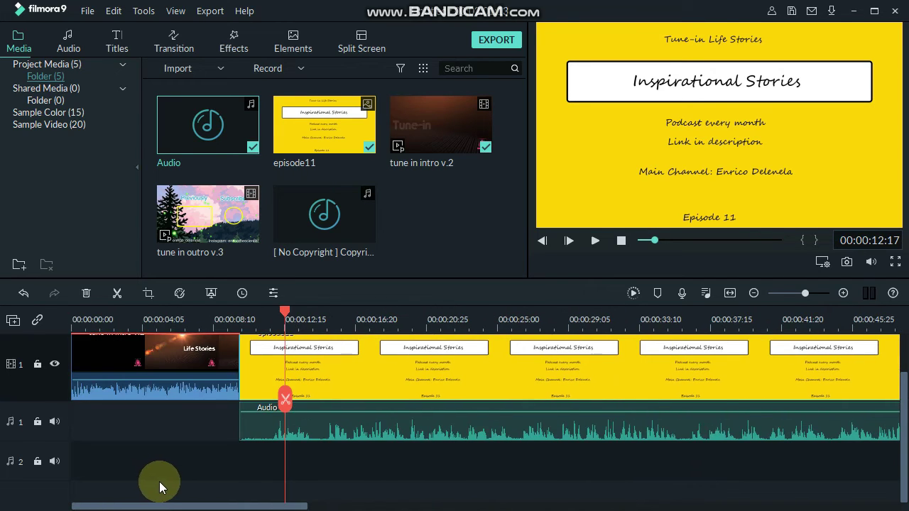
mouse_move(332, 232)
left_click_drag(333, 233, 244, 457)
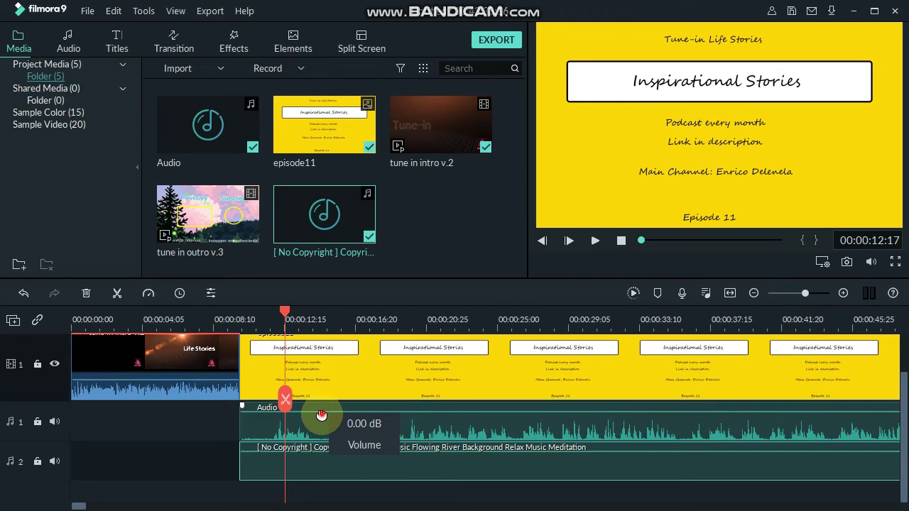
Step: Raise the volume of the Audio clip on audio track 1 and play a short stretch to check it
left_click_drag(322, 416, 321, 411)
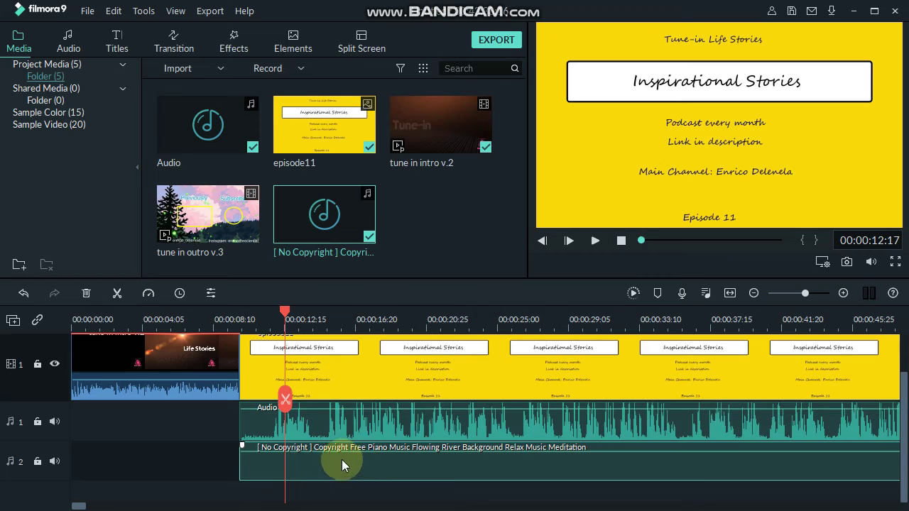
left_click(594, 243)
left_click(593, 242)
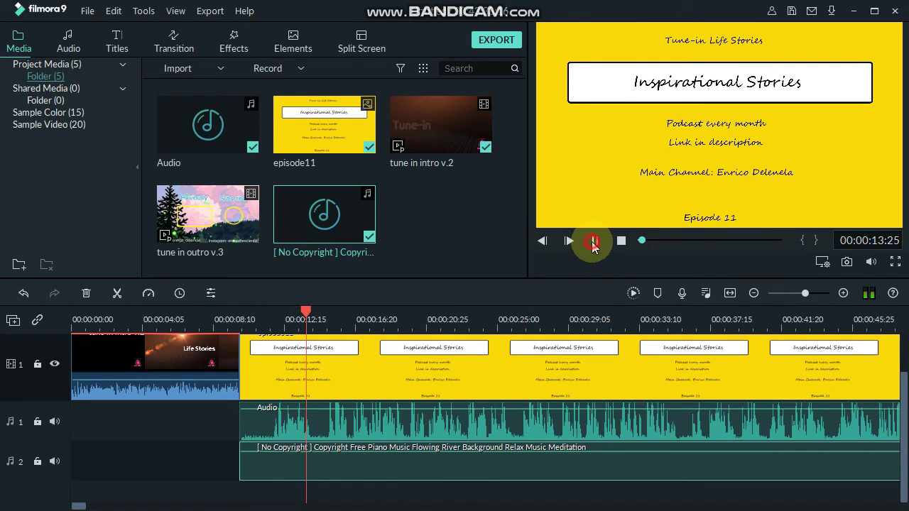
Step: Adjust the background music's volume on audio track 2 to -5.82 dB, checking the mix with playback
left_click_drag(324, 460, 334, 448)
left_click(593, 242)
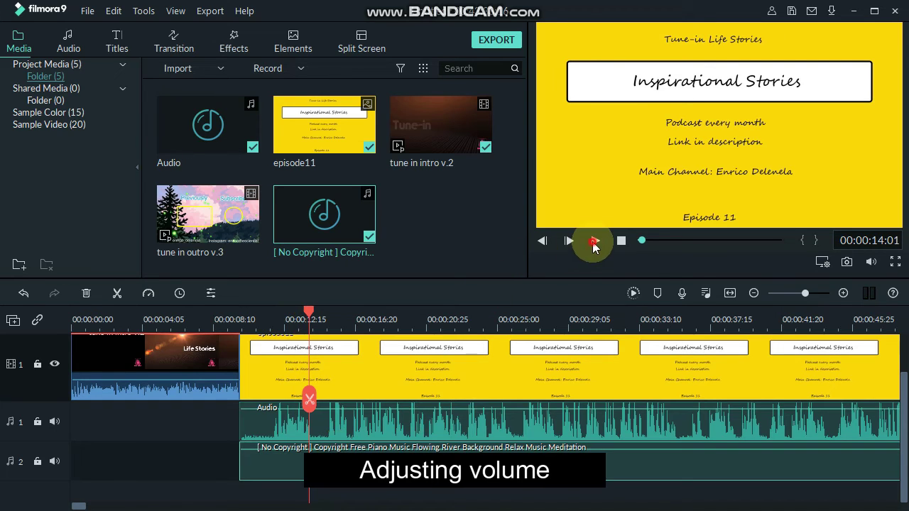
left_click(595, 240)
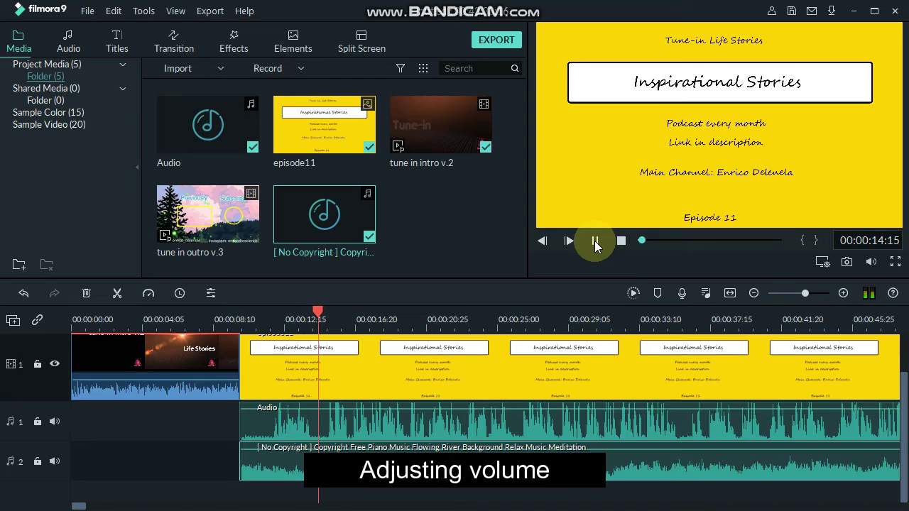
left_click(595, 241)
mouse_move(359, 445)
left_mouse_down()
mouse_move(348, 454)
mouse_move(360, 455)
left_mouse_up()
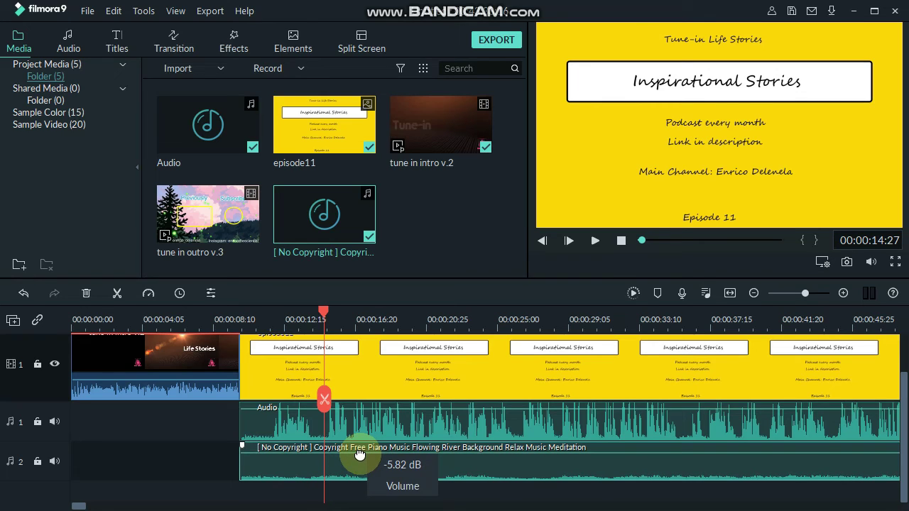
left_click(596, 241)
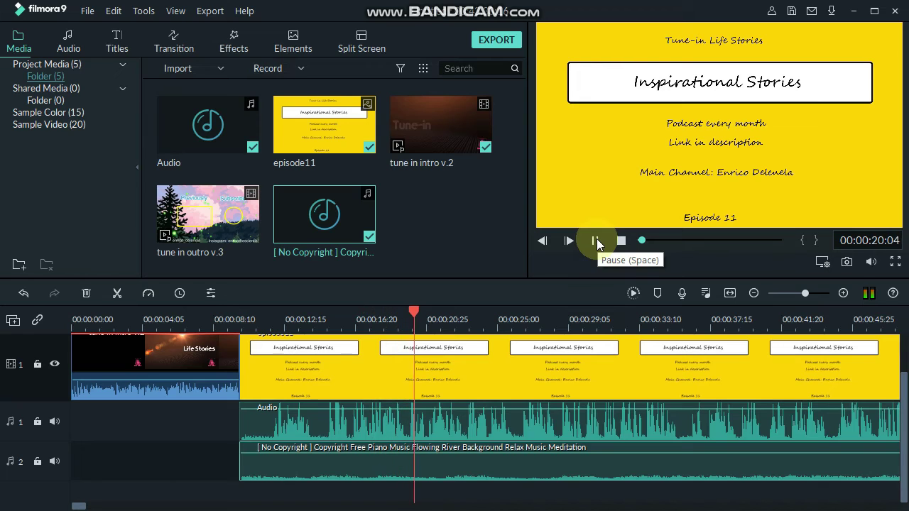
left_click(596, 242)
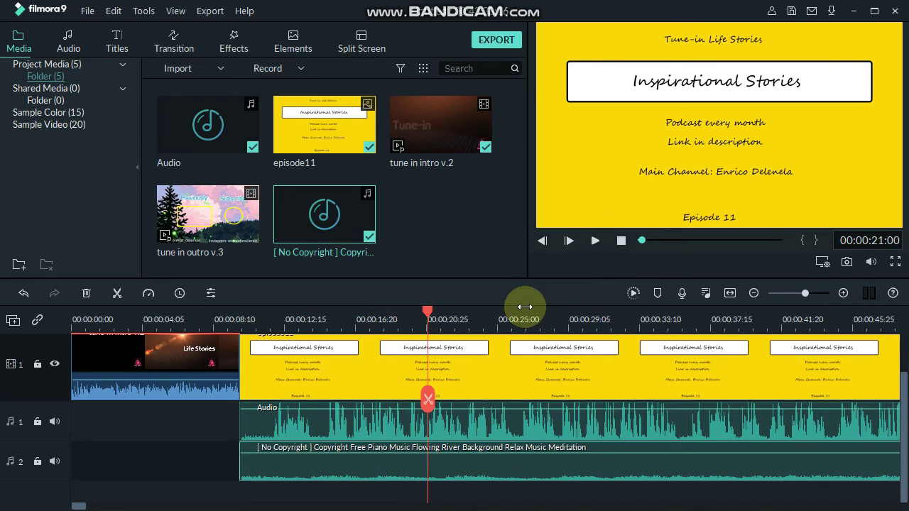
Step: Split the background music at 00:02:01:09, by the end of the Audio clip, and delete the part after the cut
left_click_drag(79, 506, 110, 505)
left_click(429, 313)
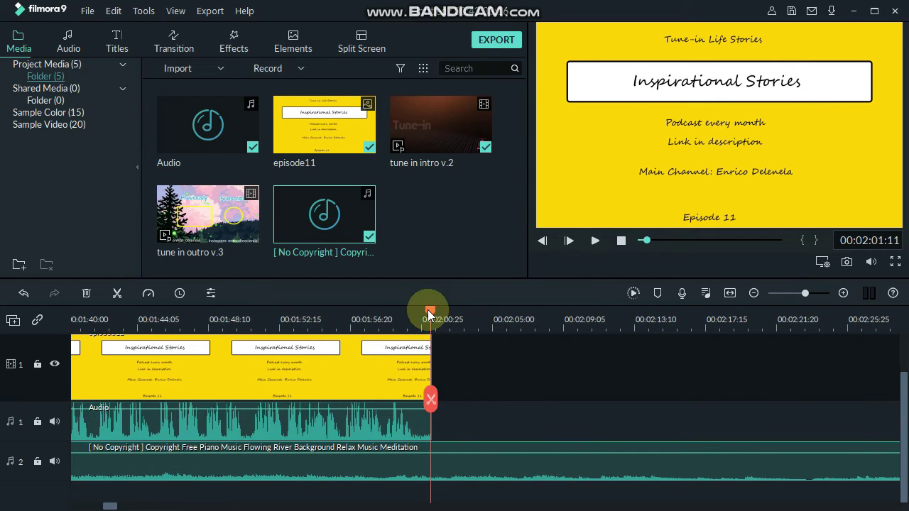
mouse_move(429, 313)
left_mouse_down()
mouse_move(438, 313)
mouse_move(429, 313)
left_mouse_up()
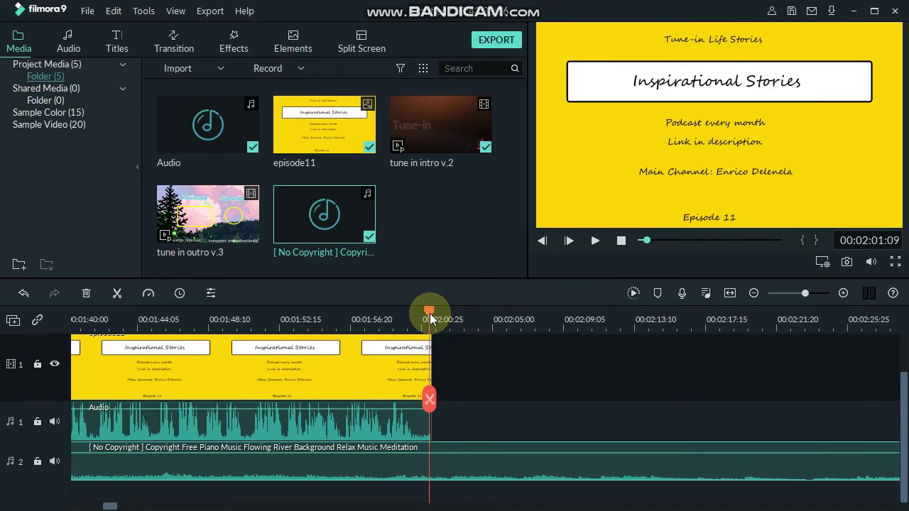
right_click(459, 468)
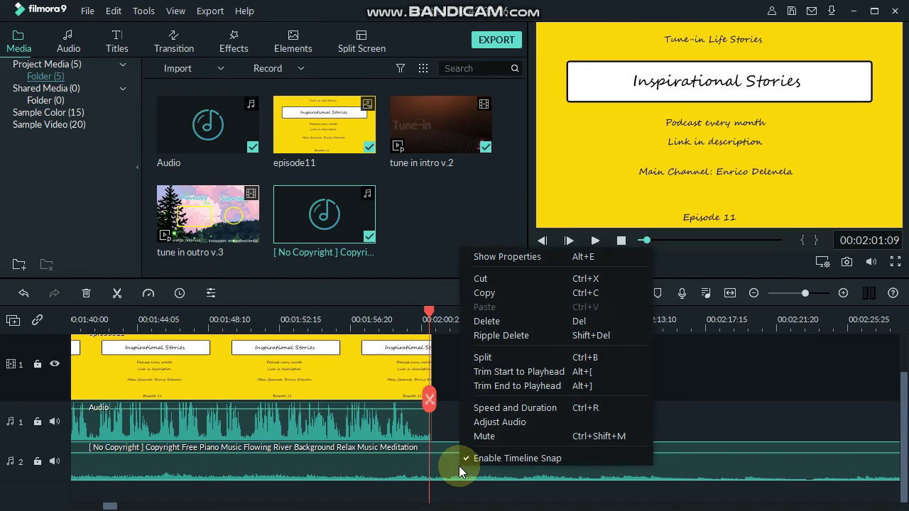
left_click(475, 361)
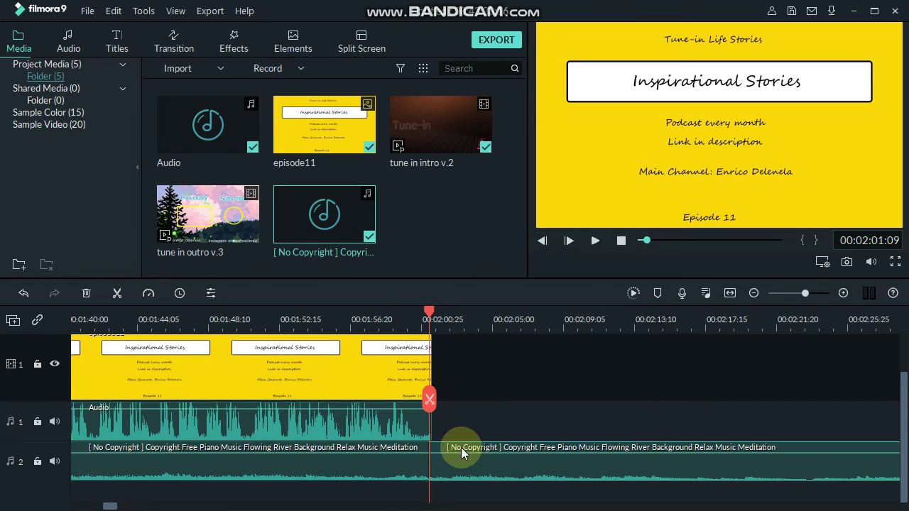
right_click(460, 462)
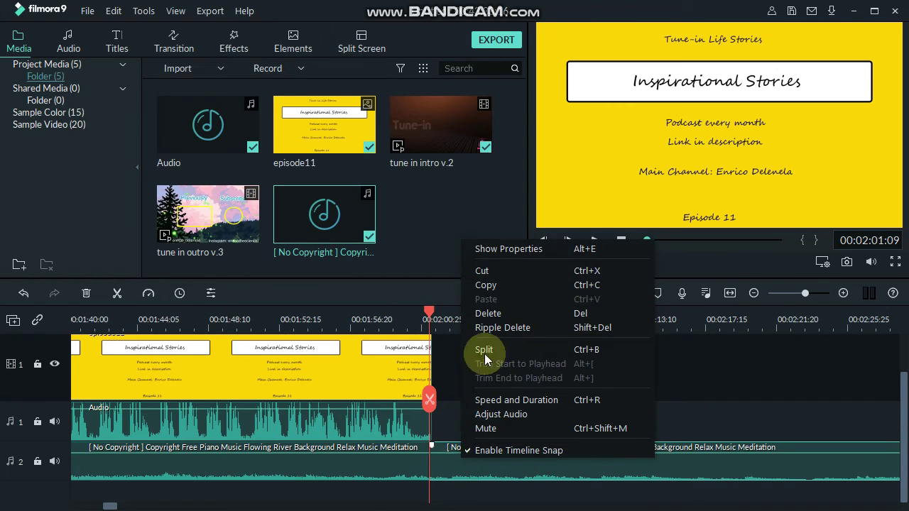
left_click(487, 313)
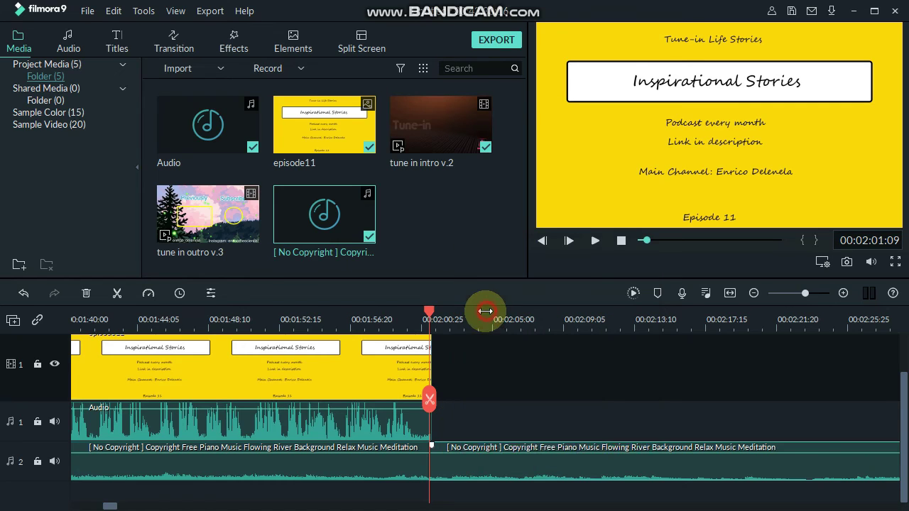
Step: Place tune in outro v.3 on video track 1 directly after the episode11 image
left_click_drag(429, 310, 358, 311)
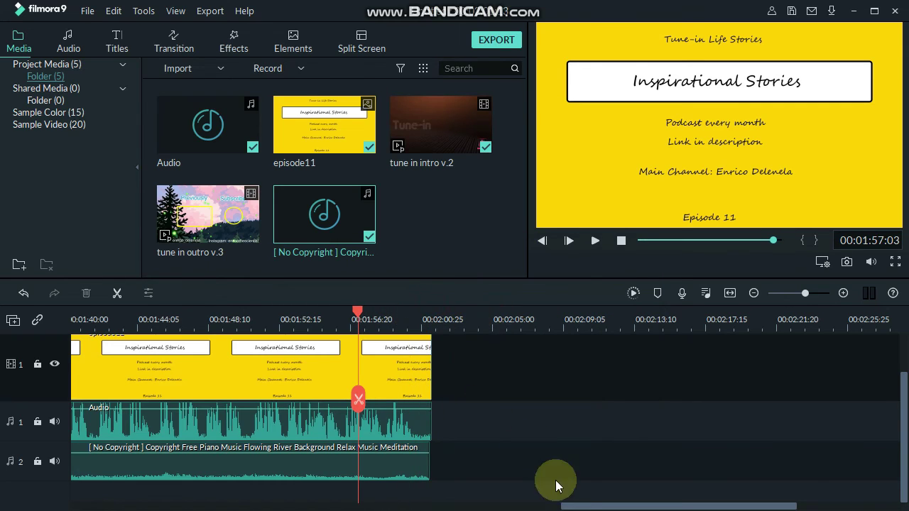
left_click_drag(577, 506, 45, 483)
left_click_drag(114, 488, 552, 462)
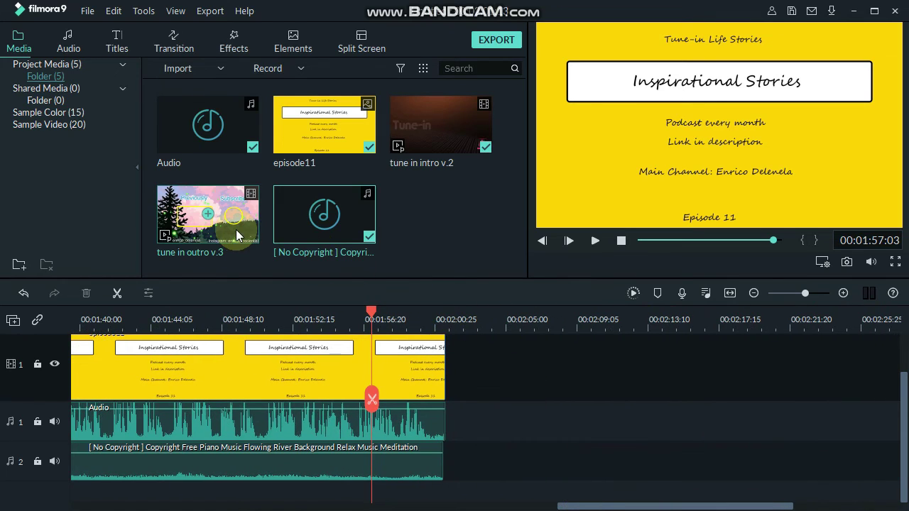
left_click_drag(236, 230, 488, 385)
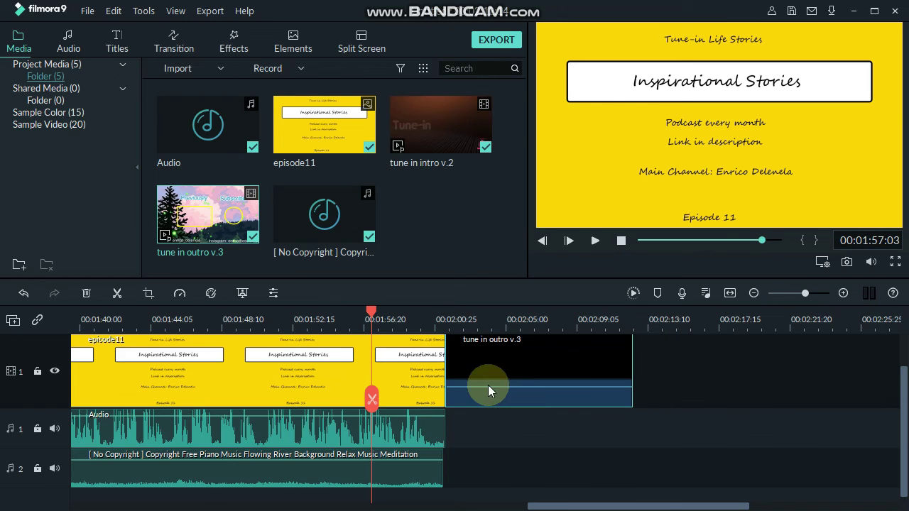
Step: Play the project's ending through the outro and return the playhead to 00:00:01:03 in the intro
left_click(440, 319)
left_click(595, 241)
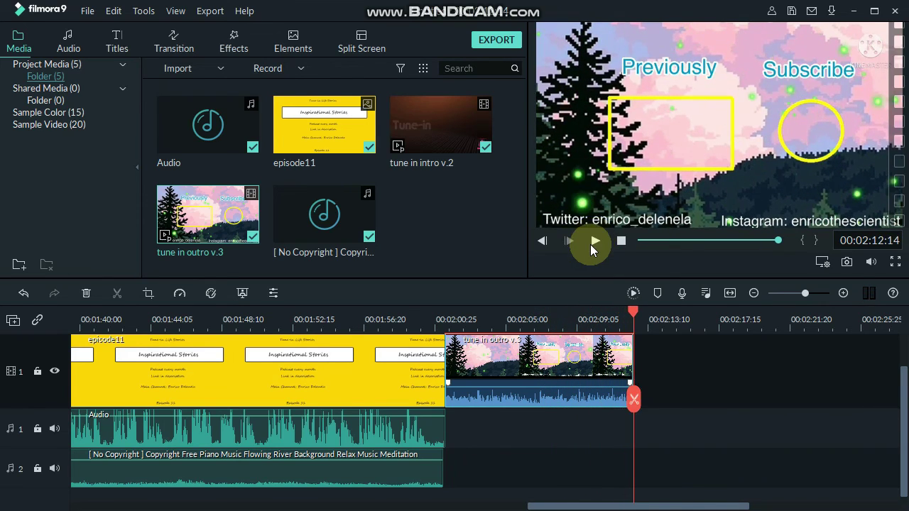
left_click_drag(564, 506, 71, 474)
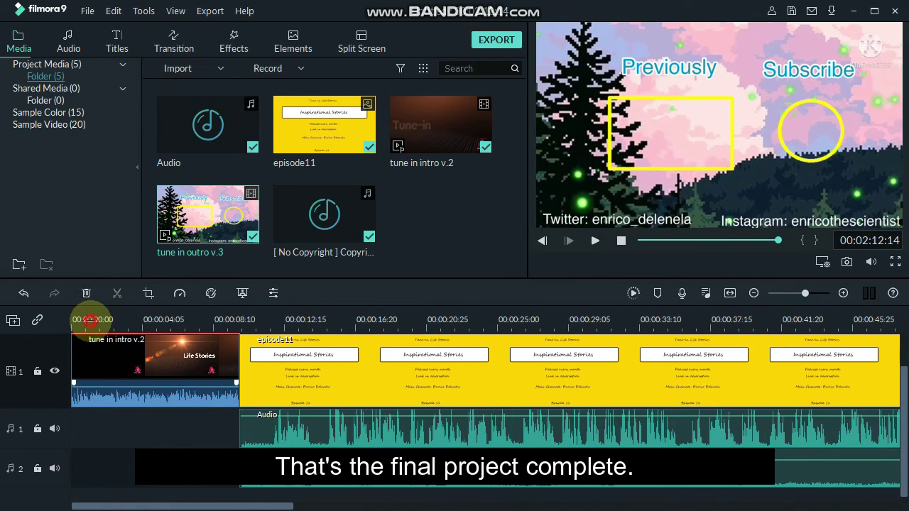
left_click(90, 319)
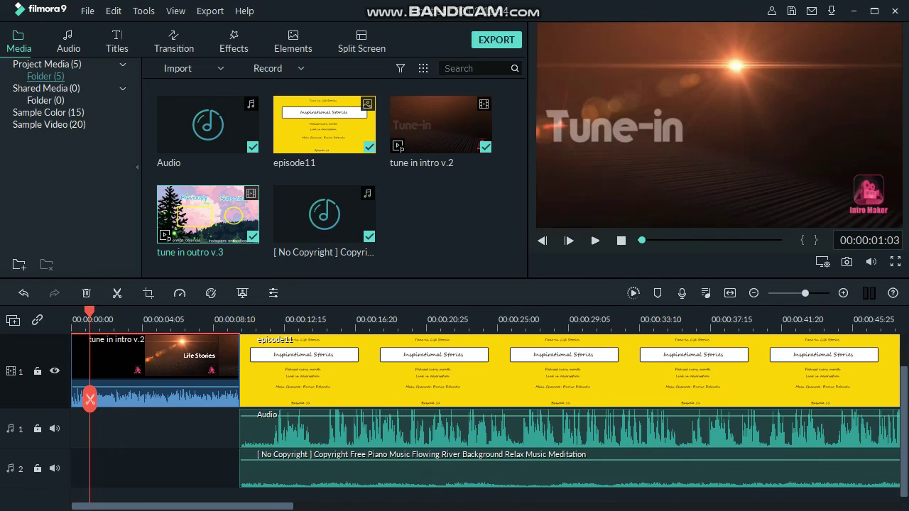